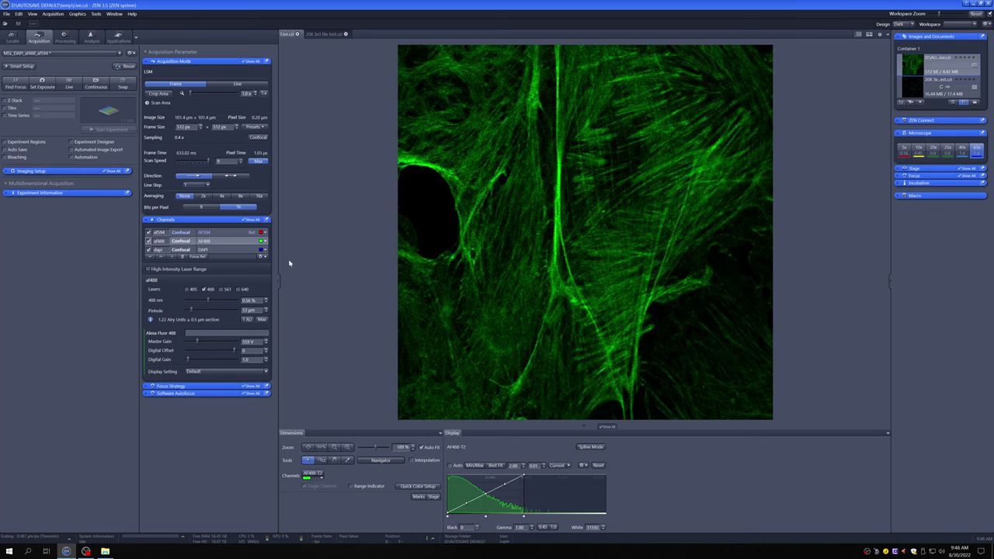
Step: Select the af594 channel to show its 561 nm laser and detector settings
{"action": "left_click", "coordinate": [213, 233]}
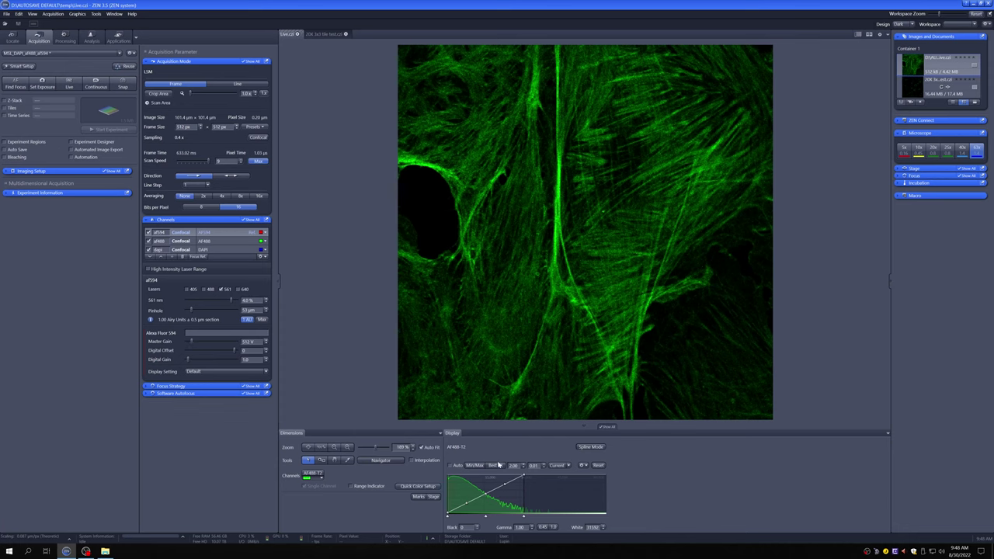
Step: Live-preview the af488 actin, dapi nuclei and af594 mitochondria channels, then stop on af594
{"action": "left_click", "coordinate": [69, 82]}
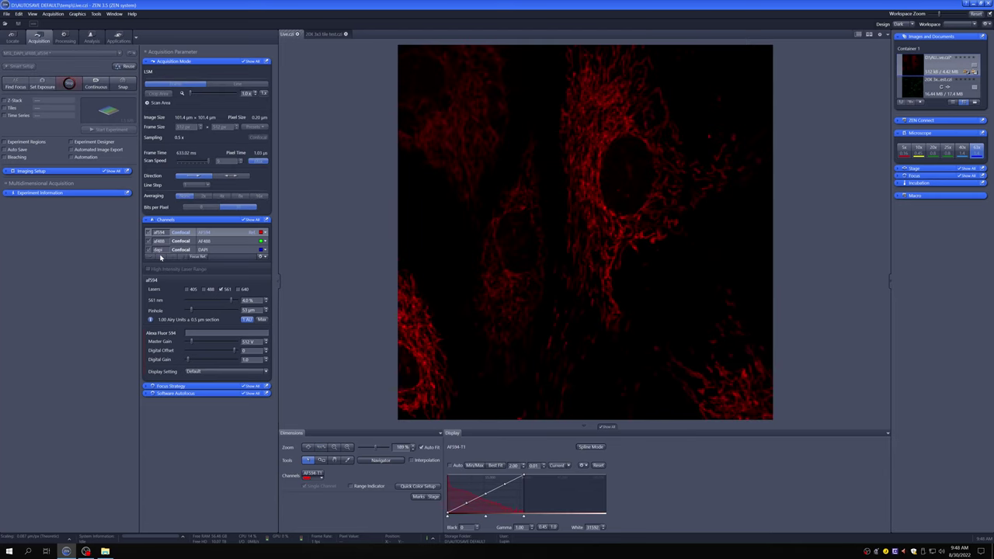
{"action": "left_click", "coordinate": [217, 244]}
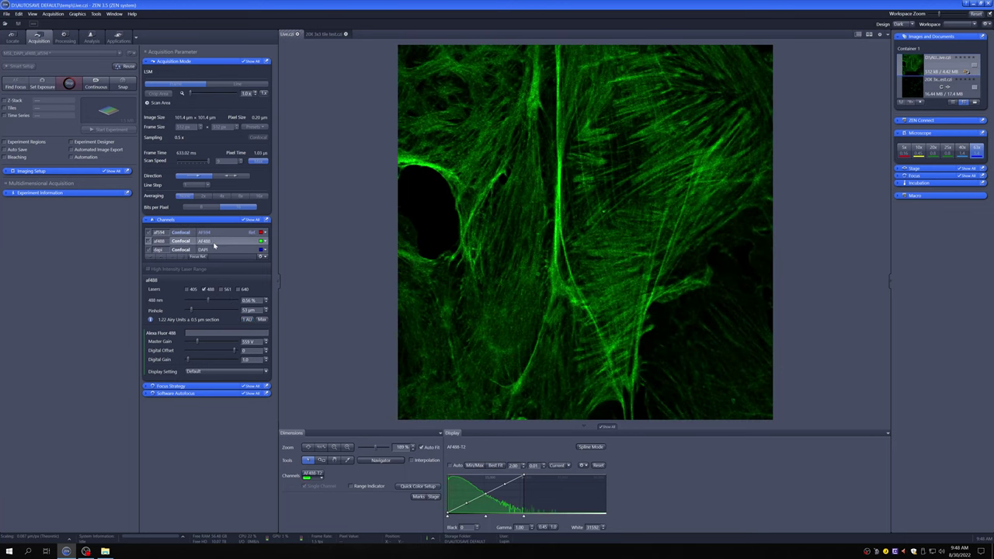
{"action": "left_click", "coordinate": [211, 249]}
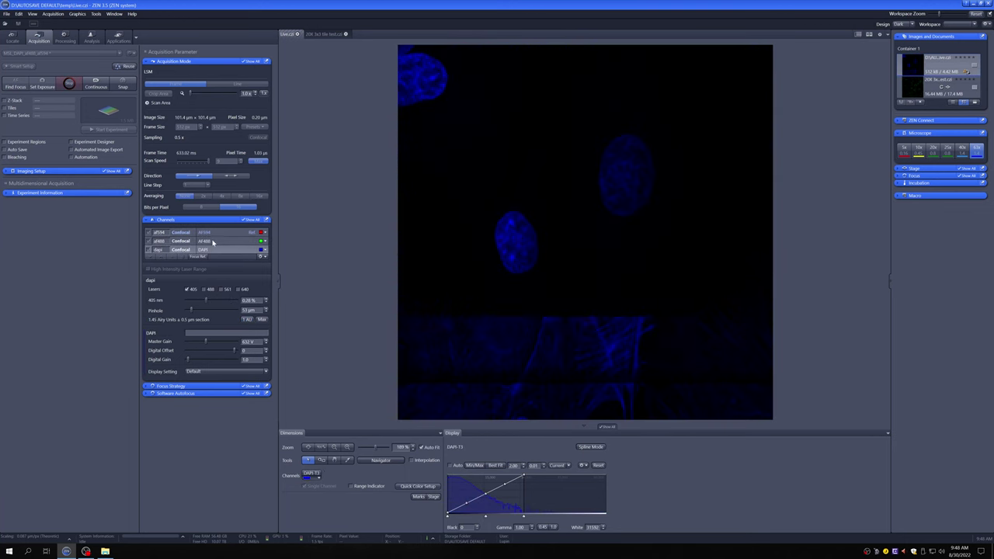
{"action": "left_click", "coordinate": [218, 234]}
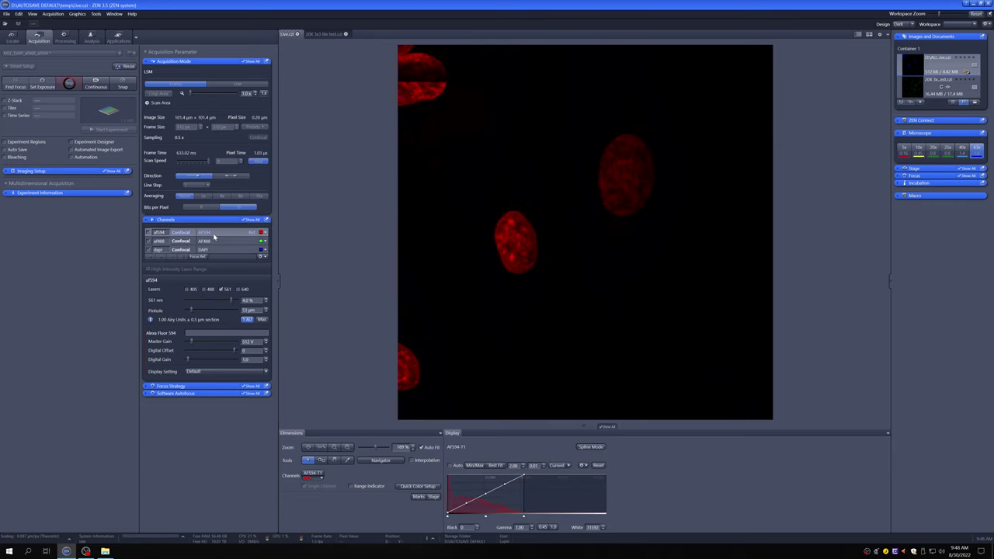
{"action": "left_click", "coordinate": [70, 83]}
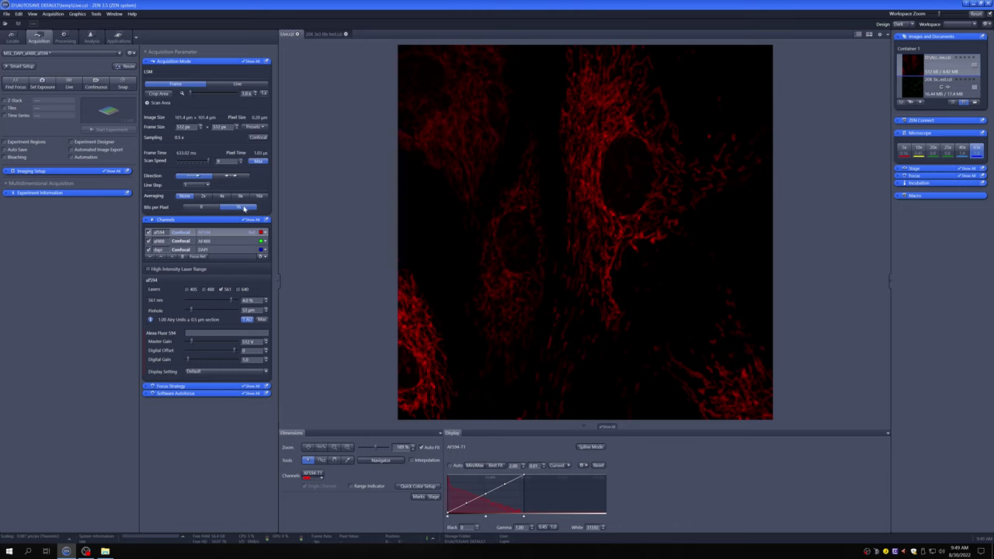
Step: Run and stop a Continuous scan, producing the three-colour Continuous-3881 image
{"action": "left_click", "coordinate": [100, 90]}
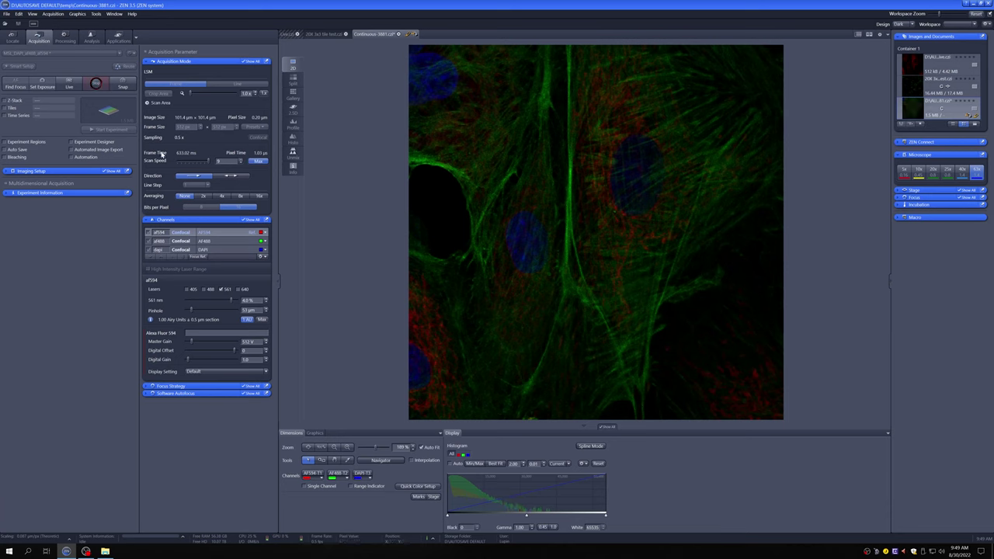
{"action": "left_click", "coordinate": [96, 86]}
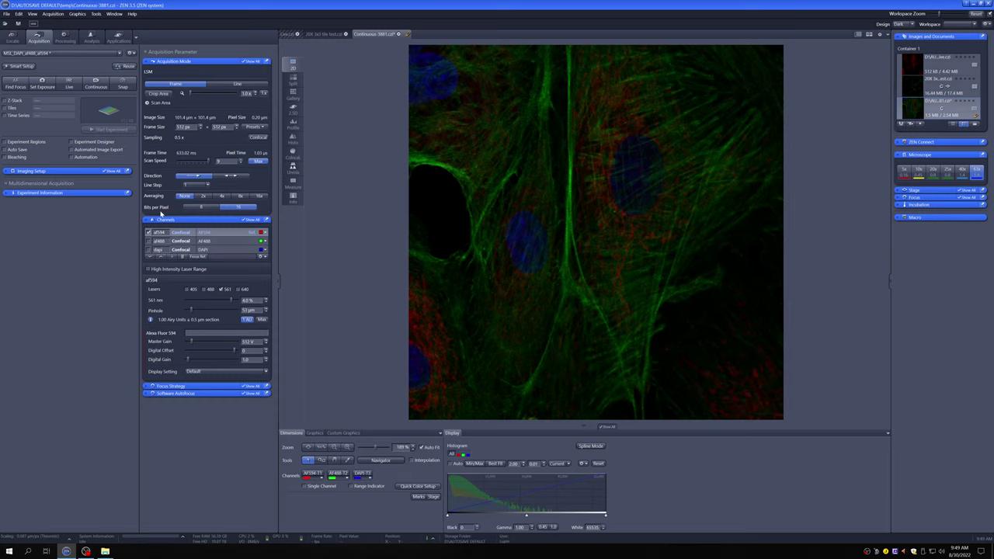
Step: Start a new Continuous AF594 scan and enable the Range Indicator on its greyscale display
{"action": "left_click", "coordinate": [95, 83]}
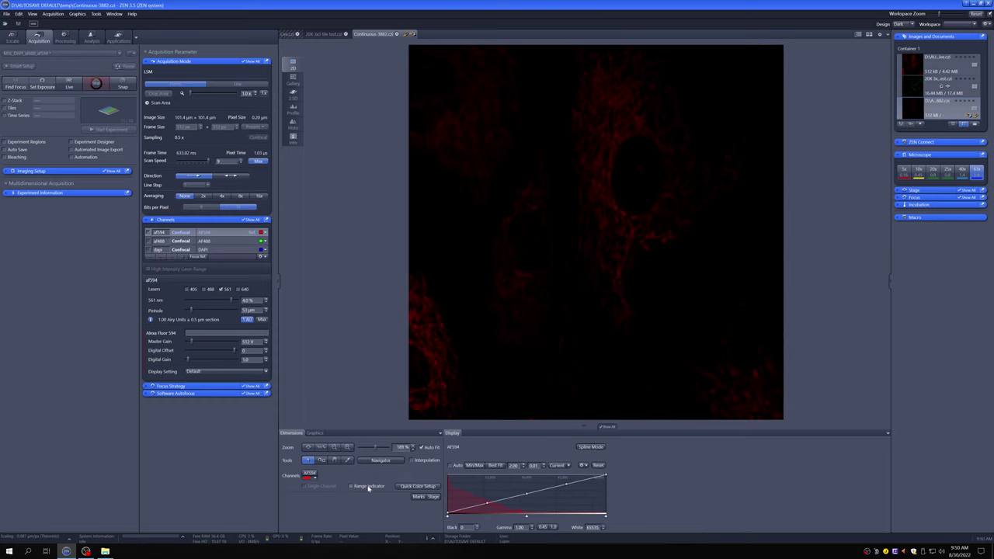
{"action": "left_click", "coordinate": [369, 487]}
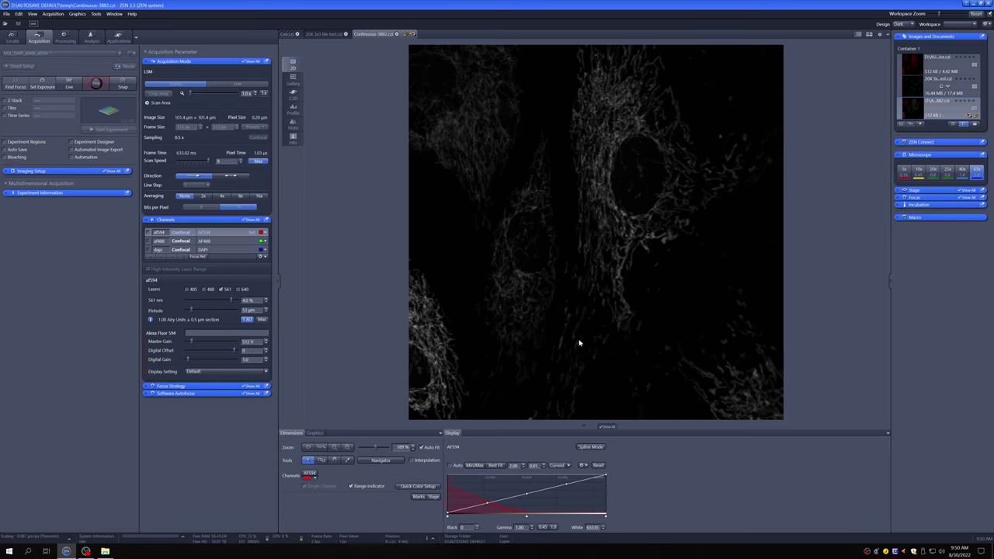
{"action": "mouse_move", "coordinate": [542, 410]}
Step: Rescan with 2x averaging, toggle between None and 2x, and finish with averaging None
{"action": "left_click", "coordinate": [95, 83]}
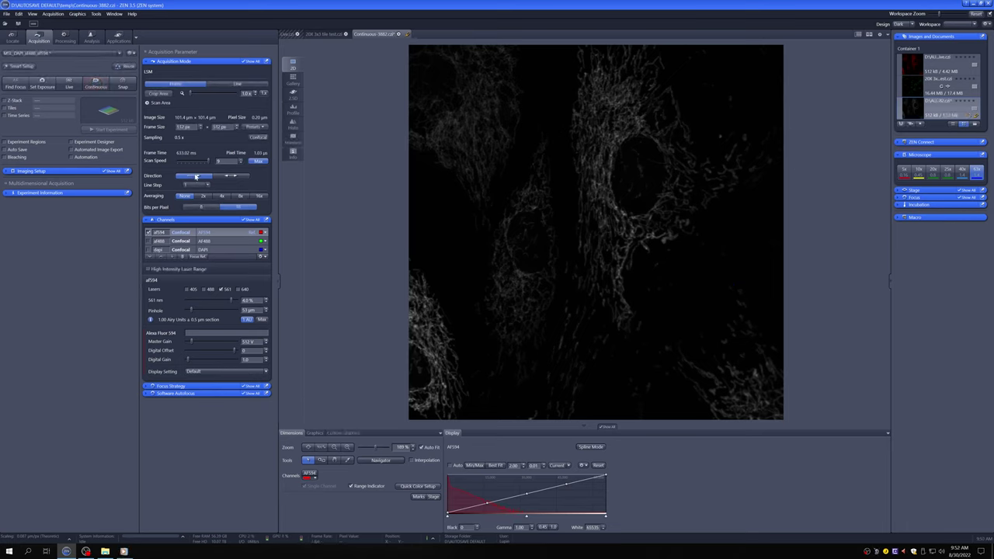
{"action": "left_click", "coordinate": [203, 196]}
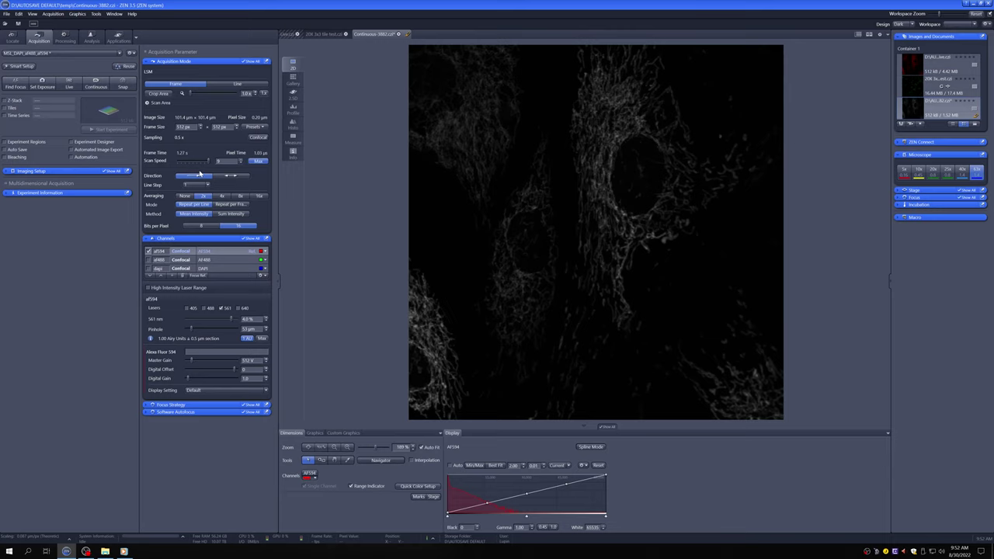
{"action": "left_click", "coordinate": [91, 87]}
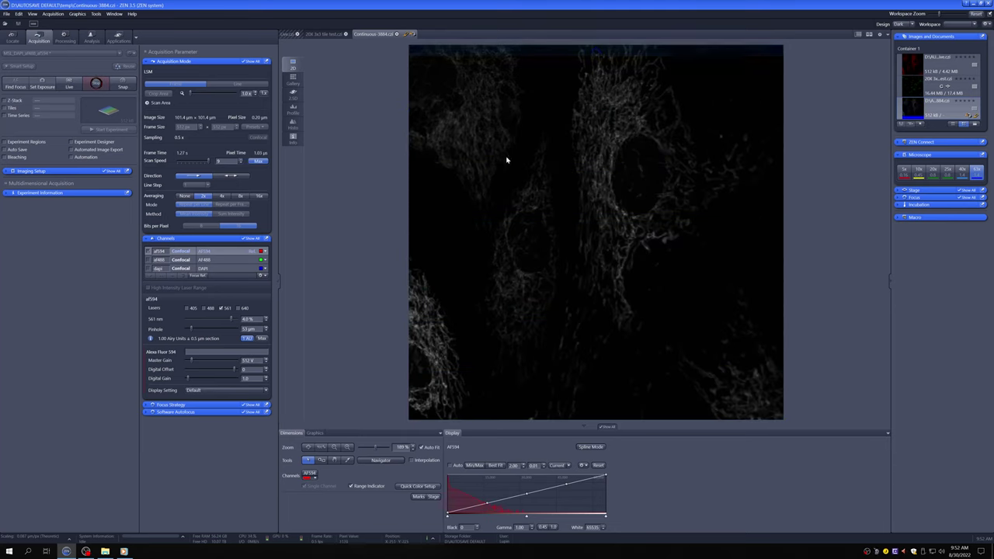
{"action": "left_click", "coordinate": [186, 197]}
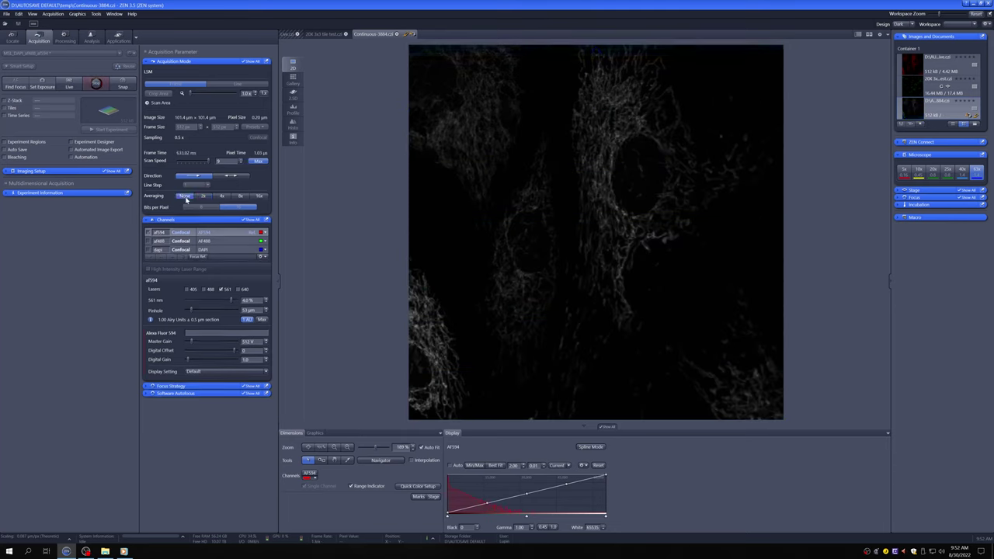
{"action": "left_click", "coordinate": [206, 198]}
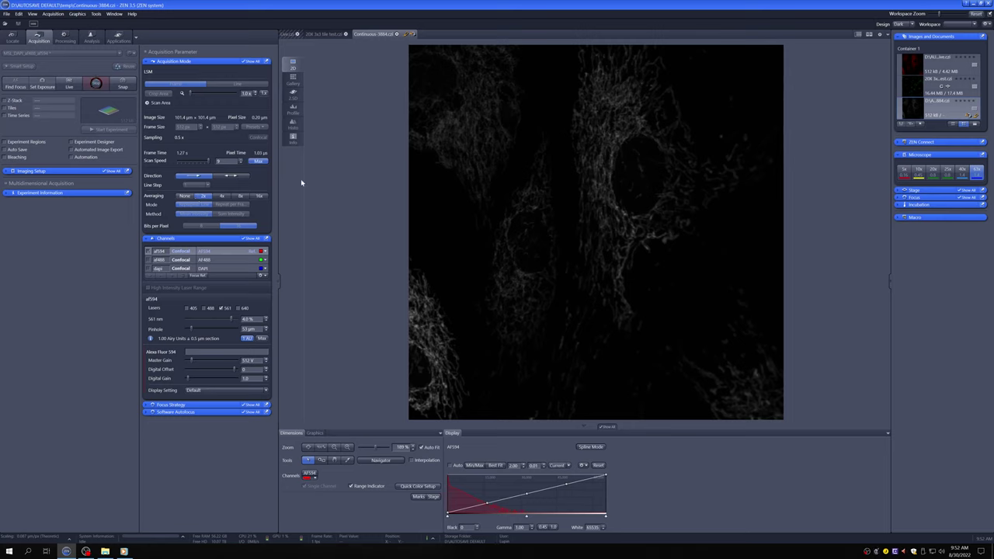
{"action": "left_click", "coordinate": [184, 196]}
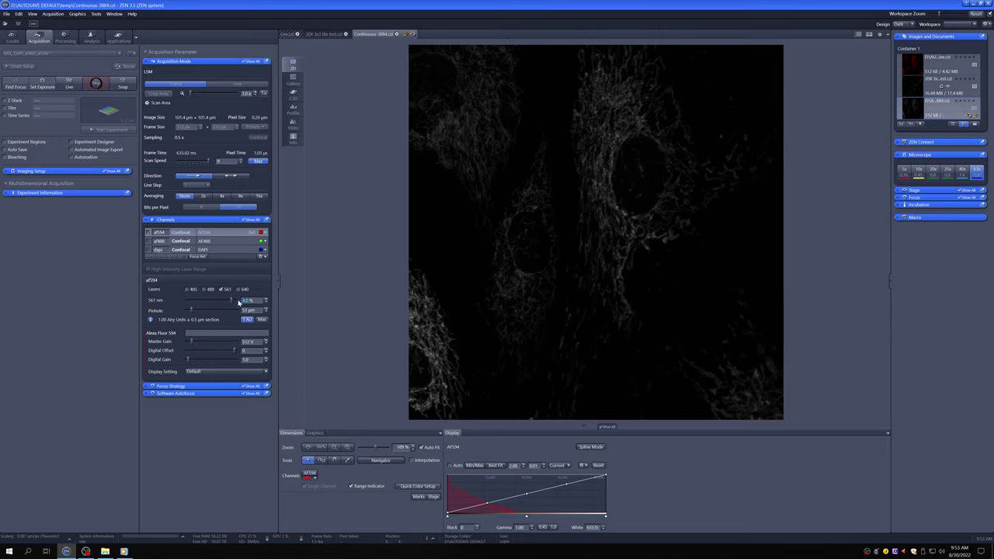
Step: Set the 561 nm laser to 0.05 % and adjust AF594 Master Gain to about 834 V
{"action": "scroll", "coordinate": [233, 302], "scroll_direction": "down", "scroll_amount": 3}
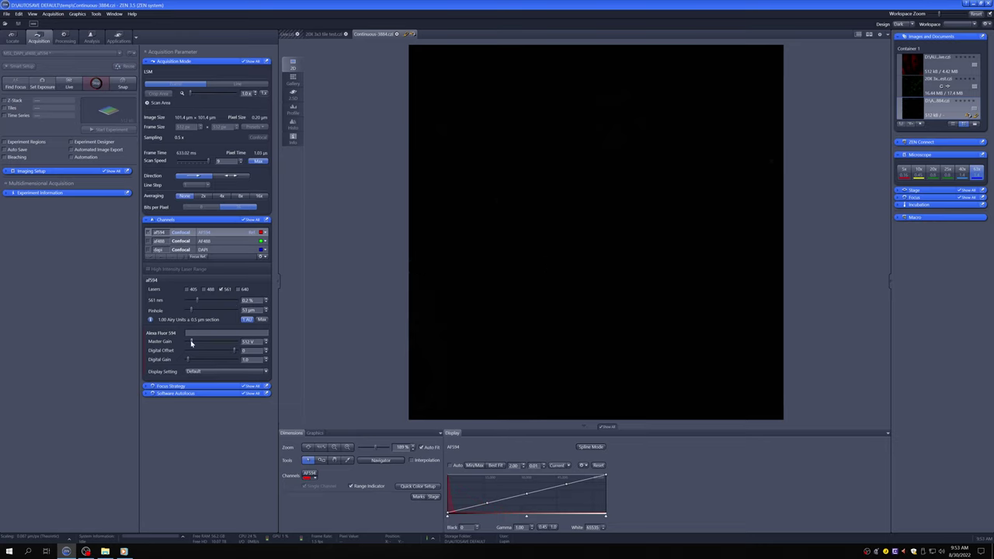
{"action": "left_click_drag", "start_coordinate": [192, 342], "coordinate": [215, 343]}
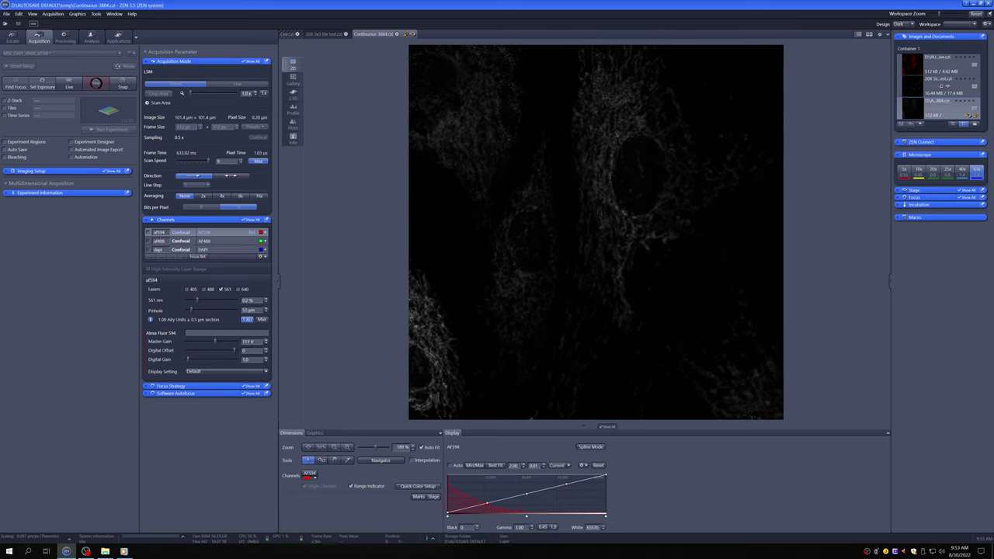
{"action": "type", "text": "0.05"}
{"action": "key", "text": "Return"}
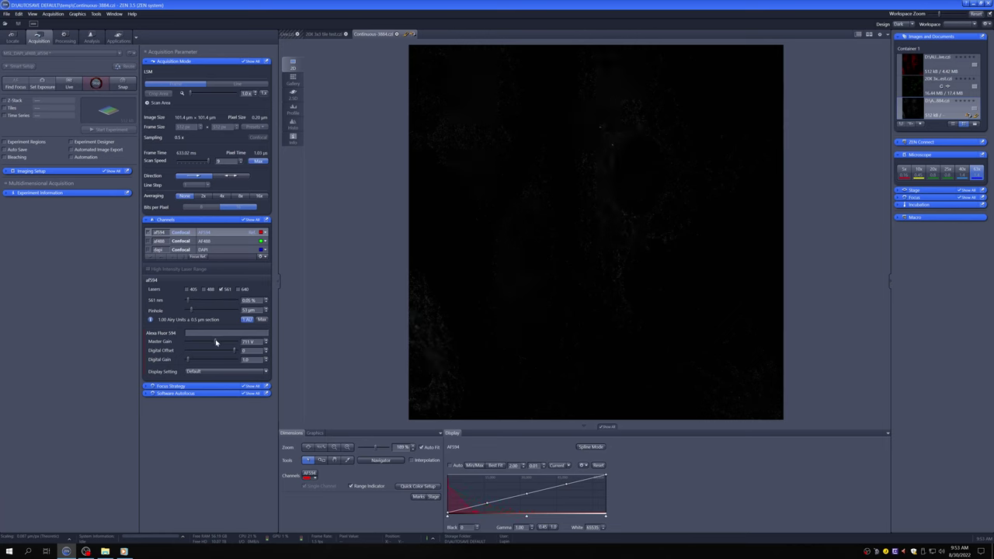
{"action": "left_click_drag", "start_coordinate": [216, 342], "coordinate": [230, 342]}
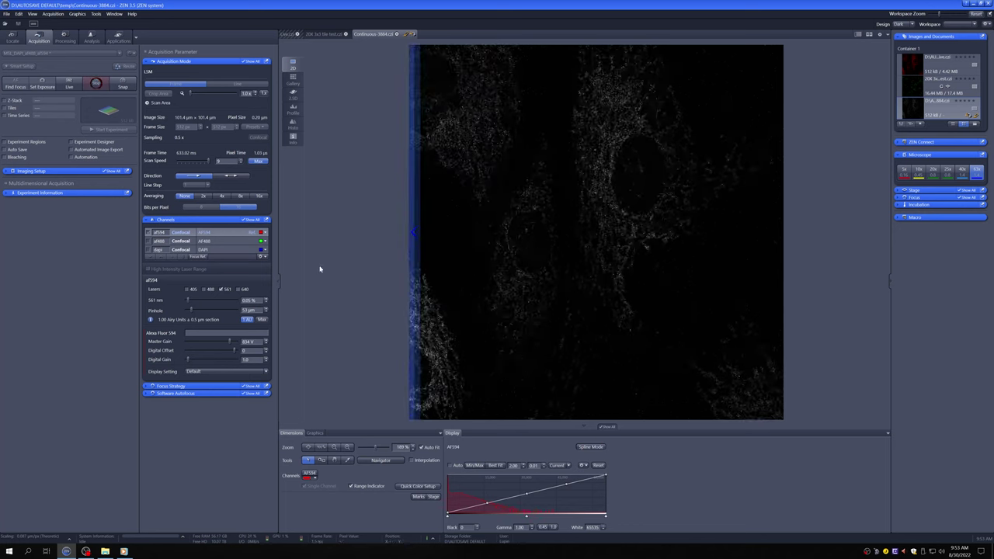
Step: Try averaging at 2x, 4x, 8x and 16x, then set None and restart Continuous scanning
{"action": "left_click", "coordinate": [204, 196]}
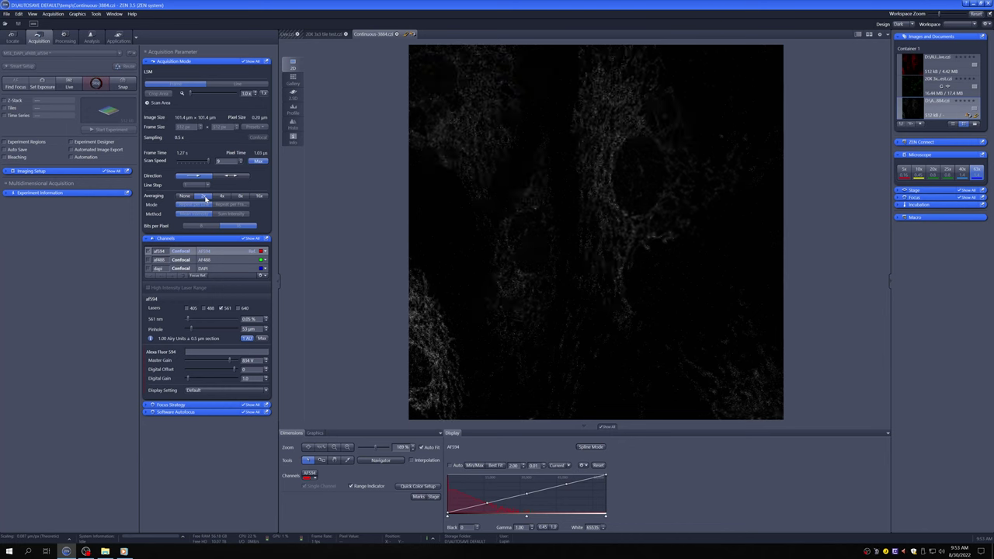
{"action": "left_click", "coordinate": [184, 197]}
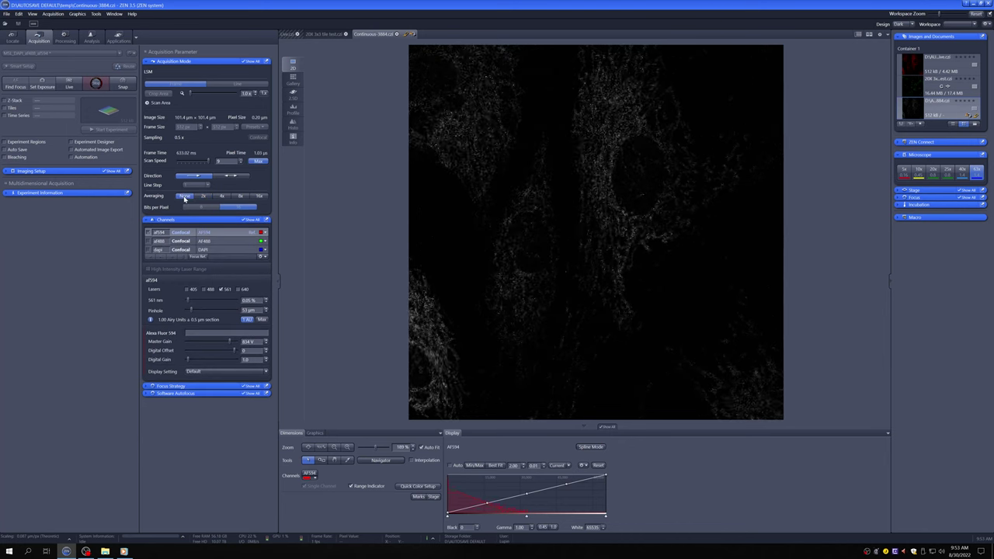
{"action": "left_click", "coordinate": [205, 195]}
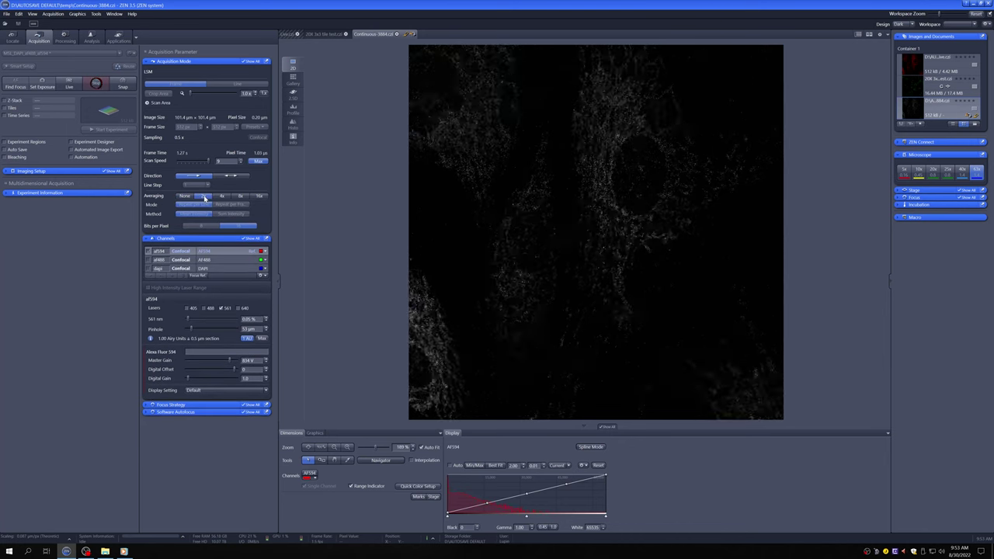
{"action": "left_click", "coordinate": [224, 197]}
{"action": "left_click", "coordinate": [241, 197]}
{"action": "left_click", "coordinate": [265, 197]}
{"action": "left_click", "coordinate": [184, 195]}
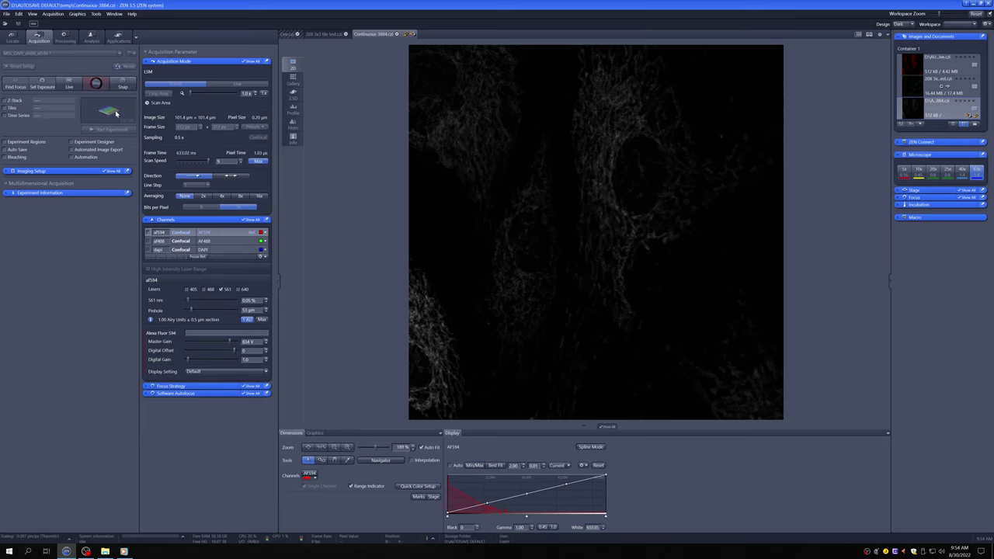
{"action": "left_click", "coordinate": [96, 82]}
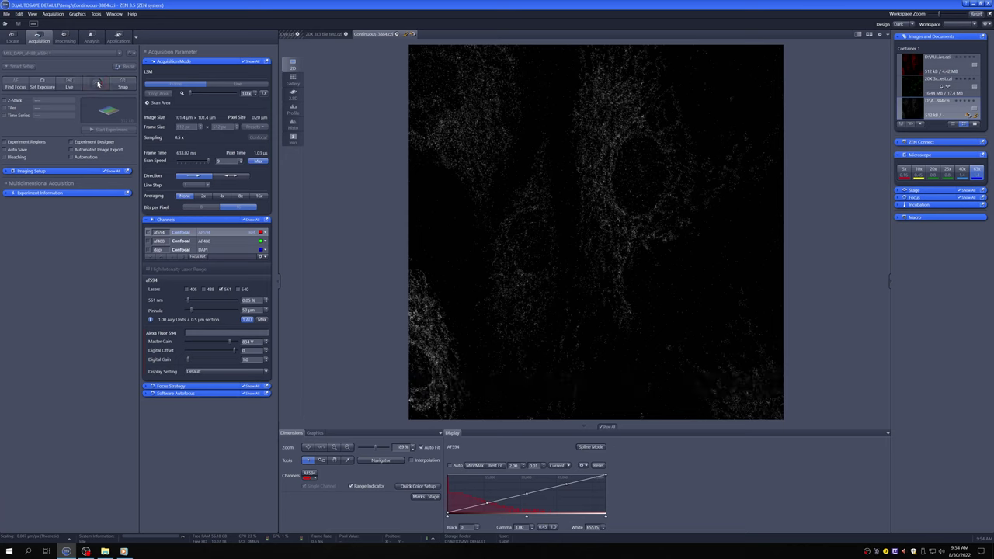
Step: Stop the Continuous scan, keeping the unaveraged 0.05 % laser, 834 V gain AF594 image
{"action": "left_click", "coordinate": [97, 83]}
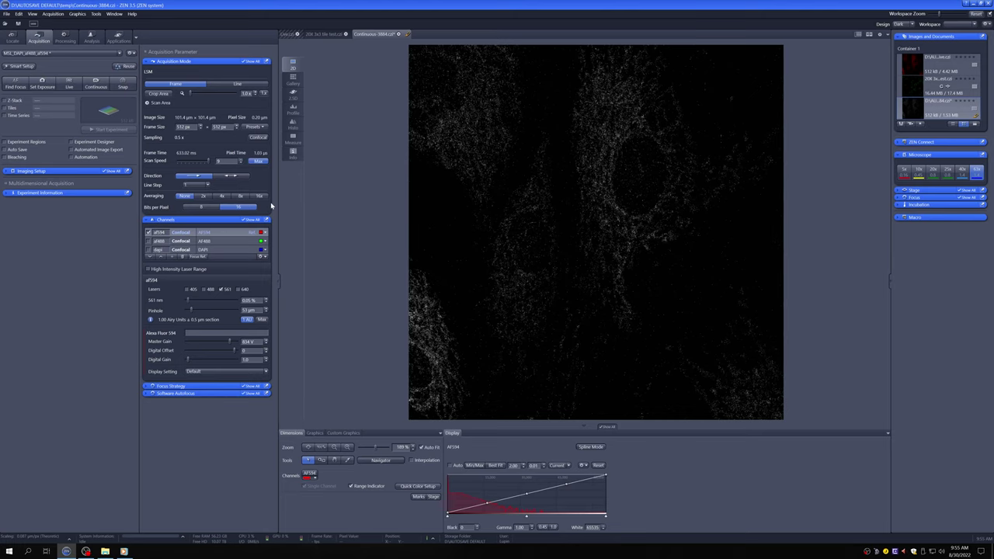
Step: Choose 16 under Bits per Pixel in Acquisition Mode
{"action": "left_click", "coordinate": [241, 208]}
Step: Start a new Continuous scan and slow Scan Speed to 8.24 µs pixel time, 5.06 s per frame
{"action": "left_click", "coordinate": [242, 164]}
{"action": "left_click", "coordinate": [96, 82]}
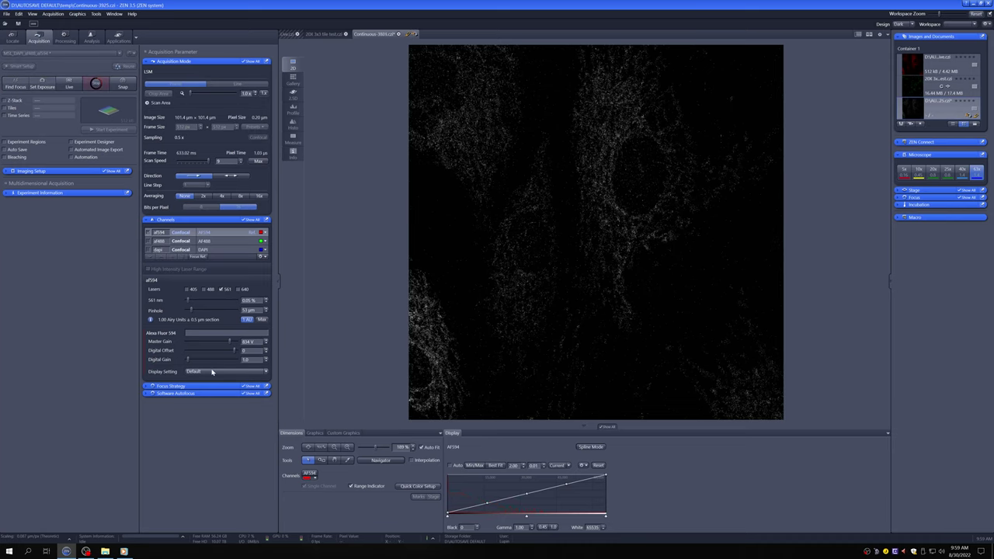
{"action": "left_click", "coordinate": [241, 164]}
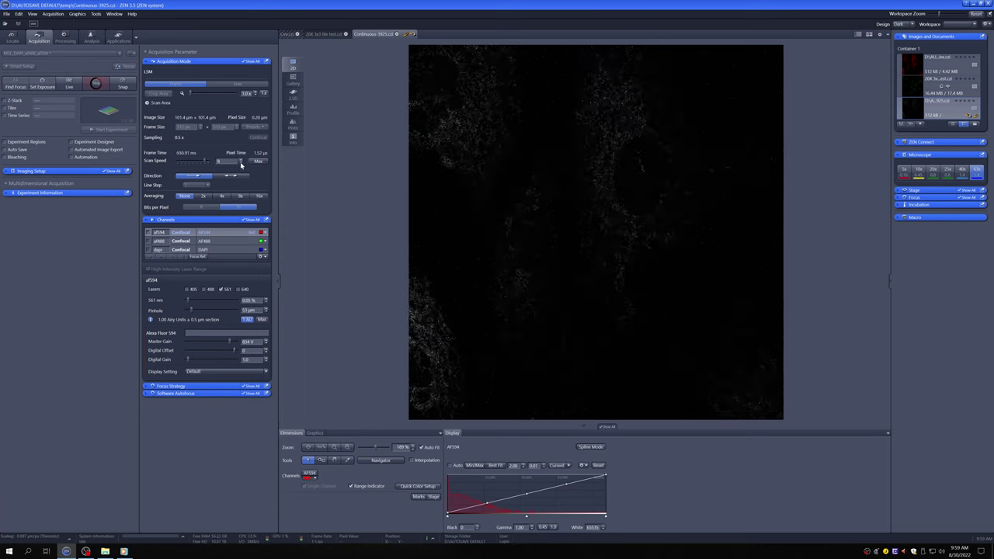
{"action": "left_click", "coordinate": [240, 164]}
{"action": "left_click", "coordinate": [241, 164]}
{"action": "left_click_drag", "start_coordinate": [605, 475], "coordinate": [513, 475]}
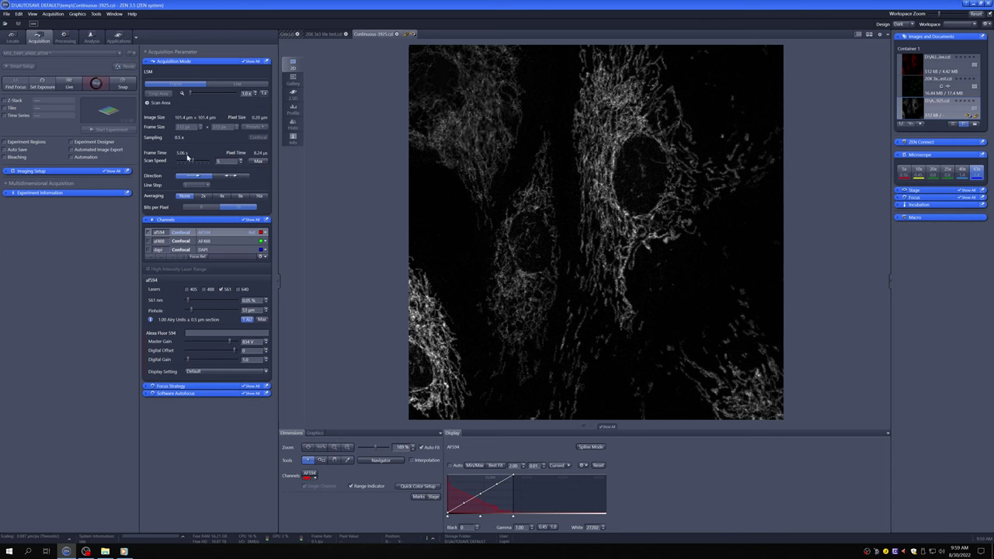
{"action": "left_click", "coordinate": [259, 162]}
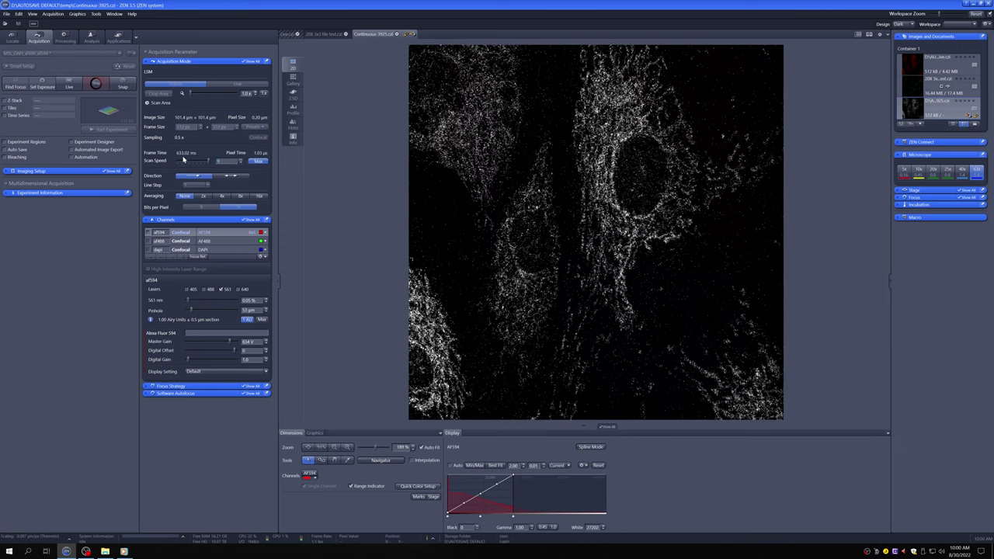
Step: Slow the mitochondria scan three speed steps to a 2.53 s frame, then restore maximum speed
{"action": "left_click", "coordinate": [242, 163]}
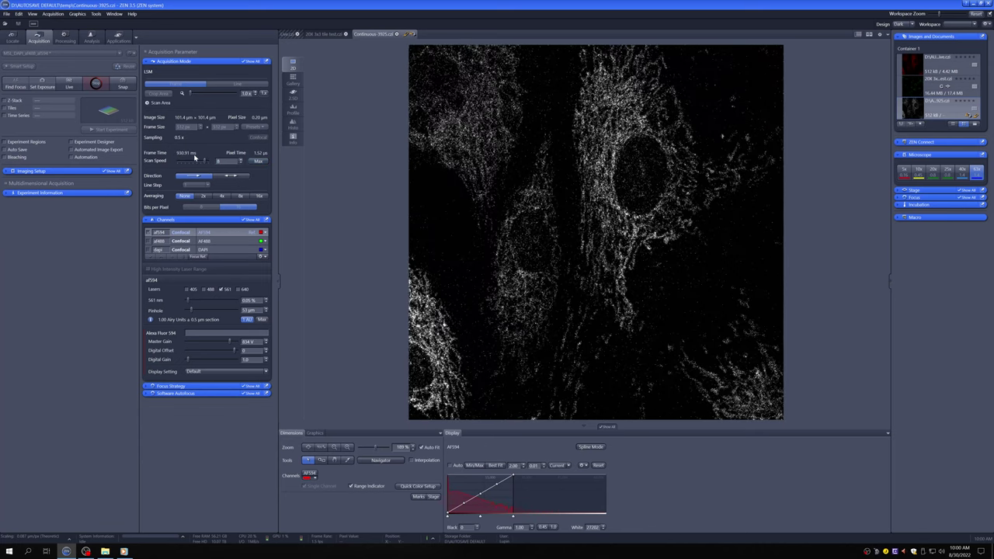
{"action": "left_click", "coordinate": [242, 163]}
{"action": "left_click", "coordinate": [242, 163]}
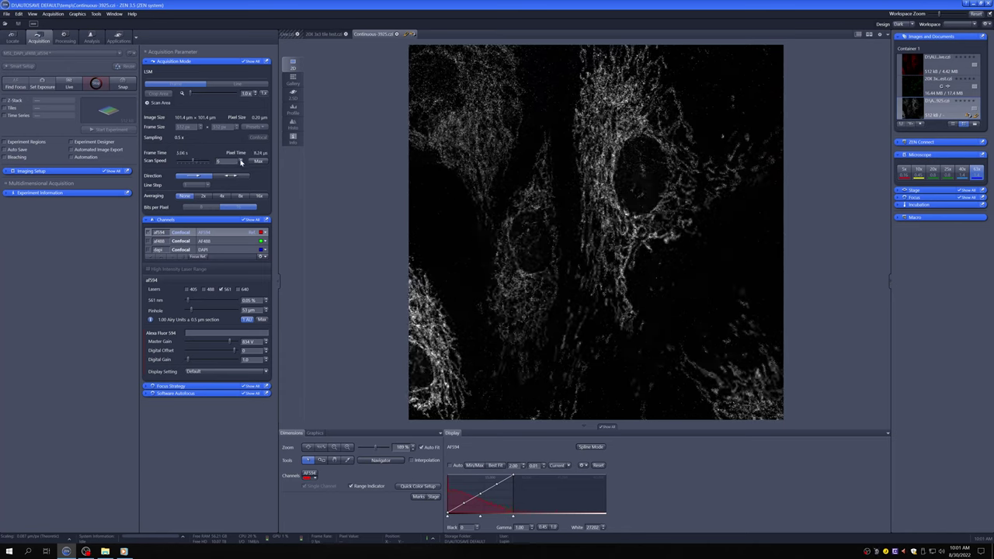
{"action": "left_click", "coordinate": [242, 161]}
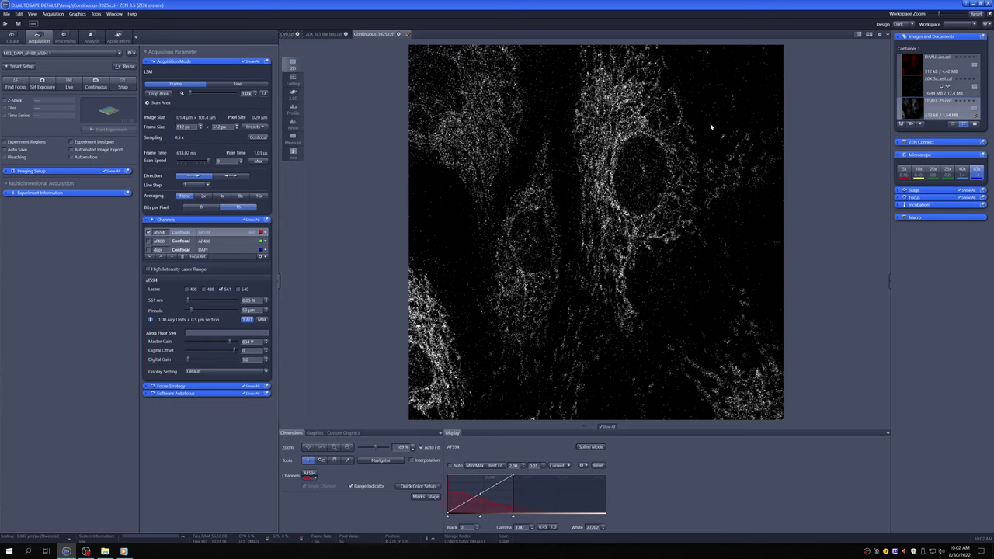
Step: Compare bidirectional and unidirectional scanning, ending bidirectional at a 316.51 ms frame time
{"action": "left_click", "coordinate": [229, 177]}
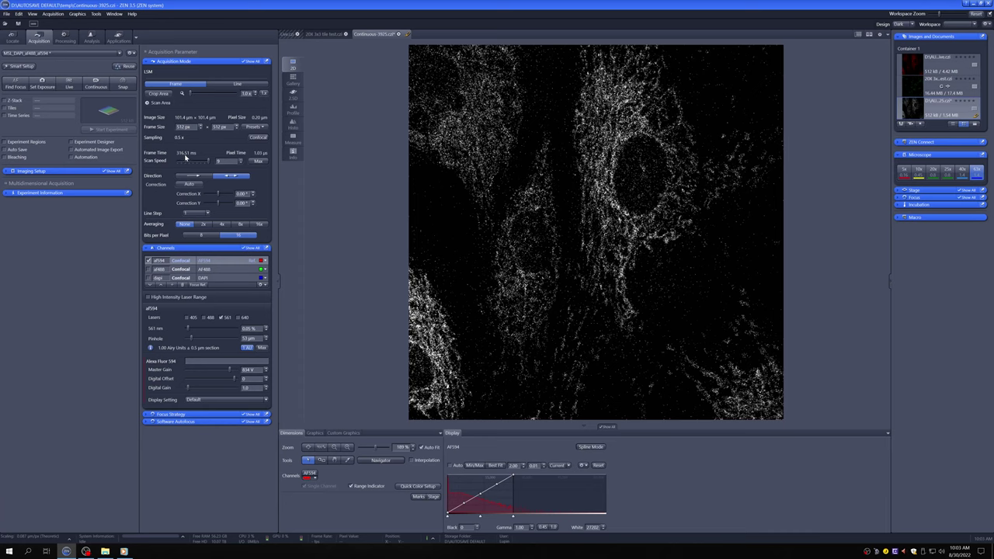
{"action": "left_click", "coordinate": [194, 176]}
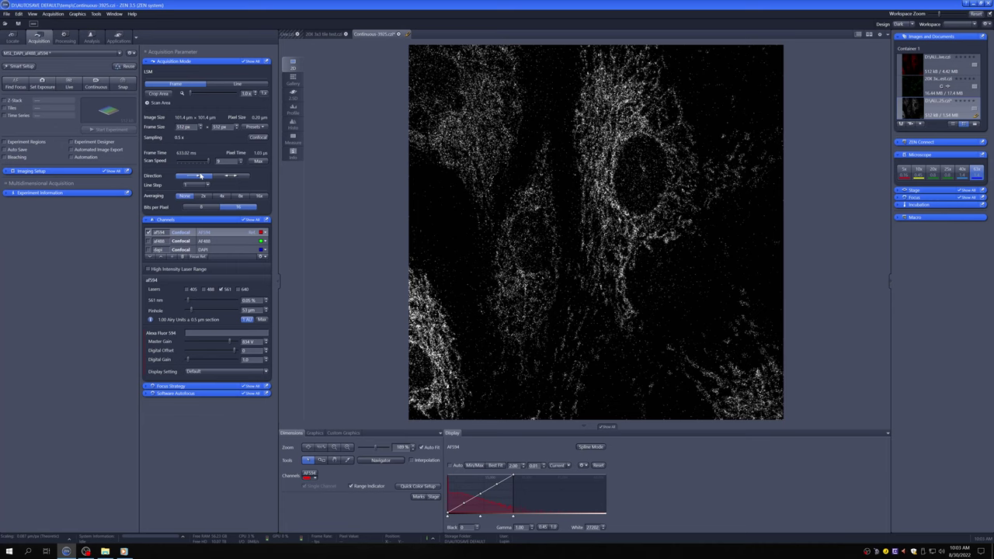
{"action": "left_click", "coordinate": [226, 177]}
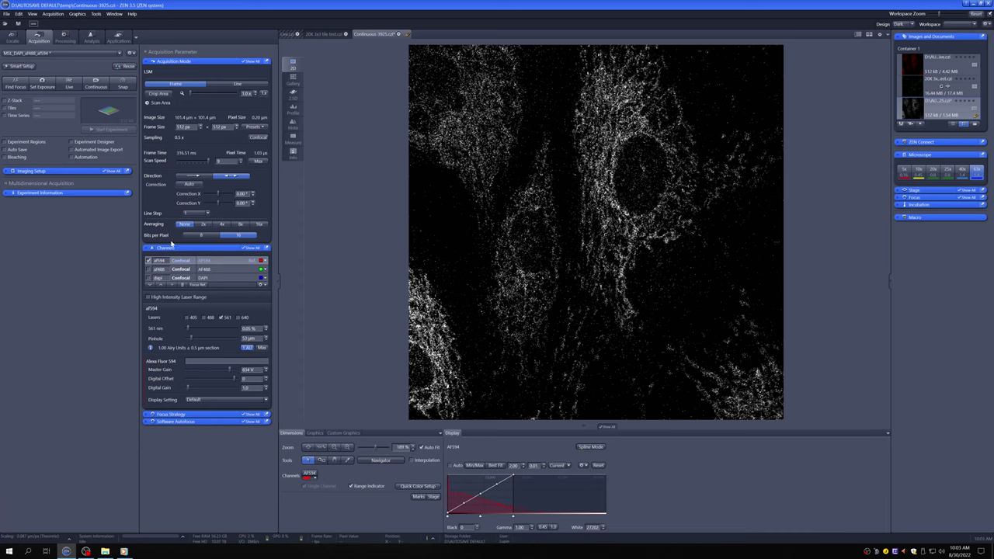
Step: Replace the af594 channel with af488, show its laser settings, and live-scan the actin
{"action": "left_click", "coordinate": [150, 262]}
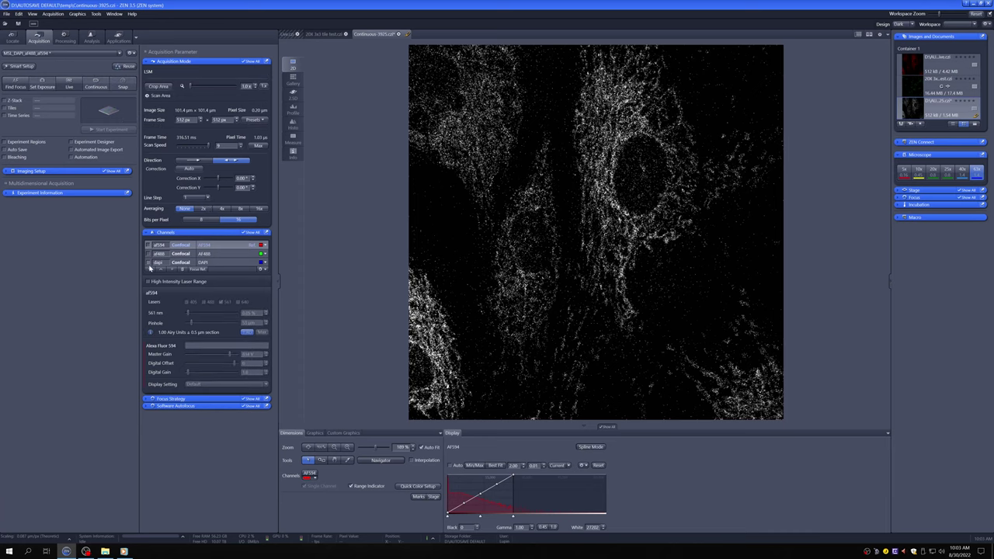
{"action": "left_click", "coordinate": [149, 255]}
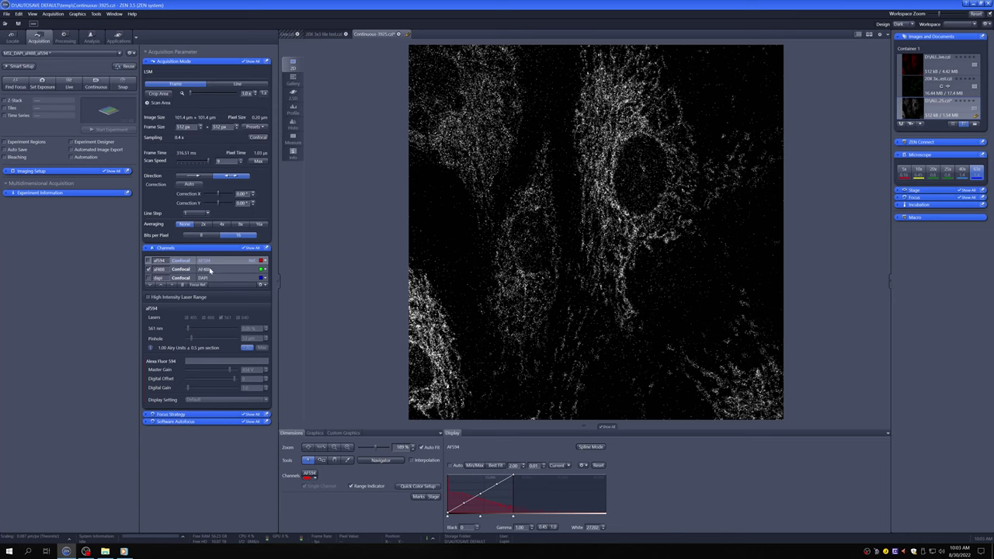
{"action": "left_click", "coordinate": [210, 270]}
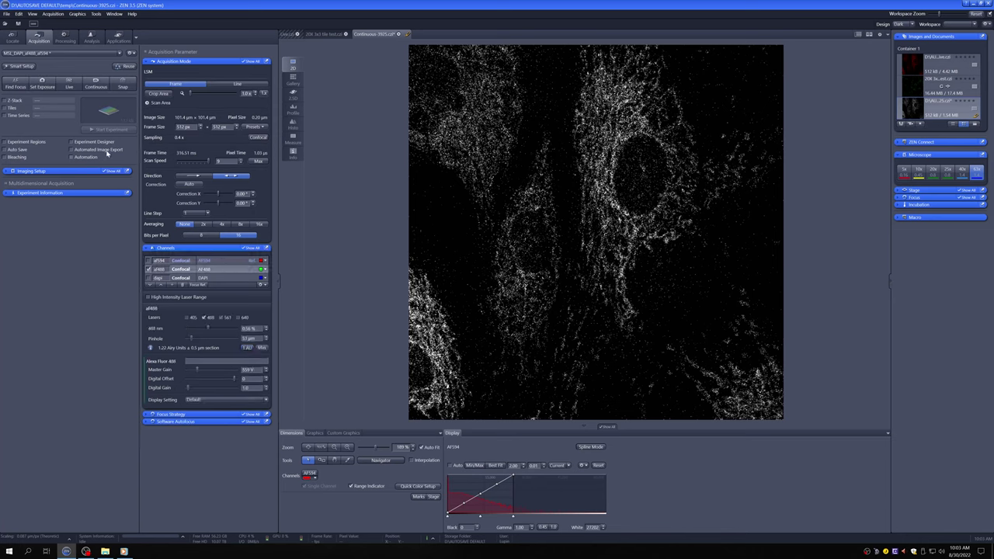
{"action": "left_click", "coordinate": [98, 86]}
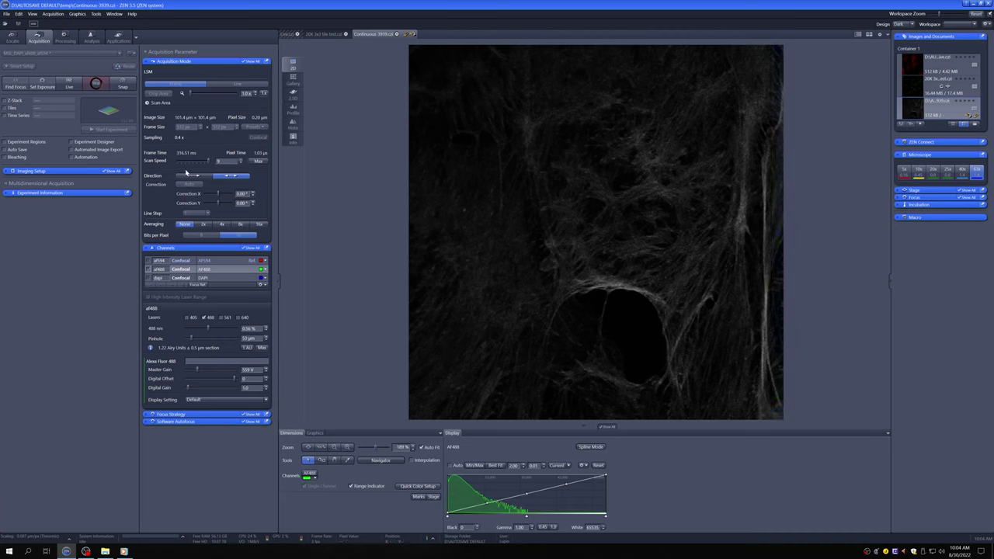
Step: Alternate the actin scan between unidirectional and bidirectional twice, finishing bidirectional at 465.45 ms
{"action": "left_click", "coordinate": [188, 176]}
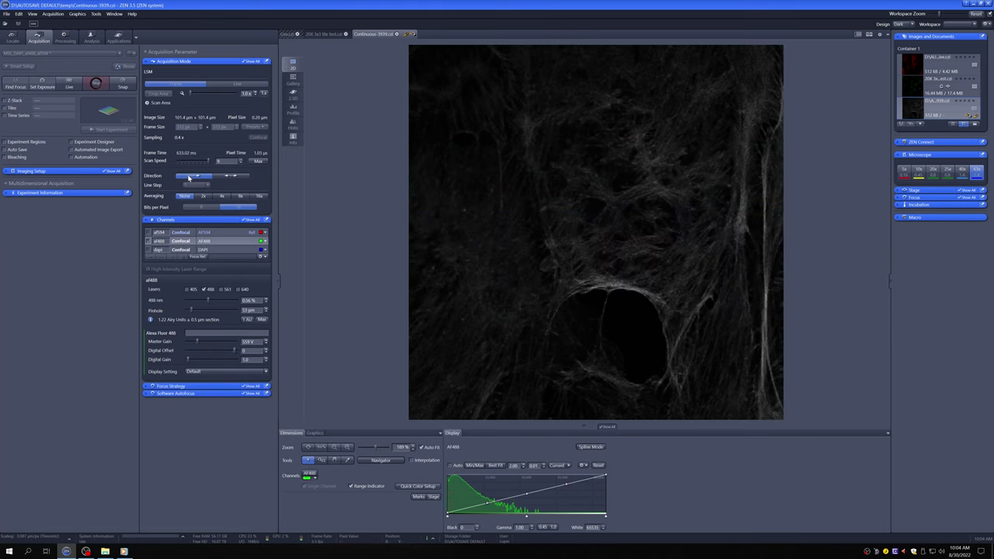
{"action": "left_click", "coordinate": [238, 177]}
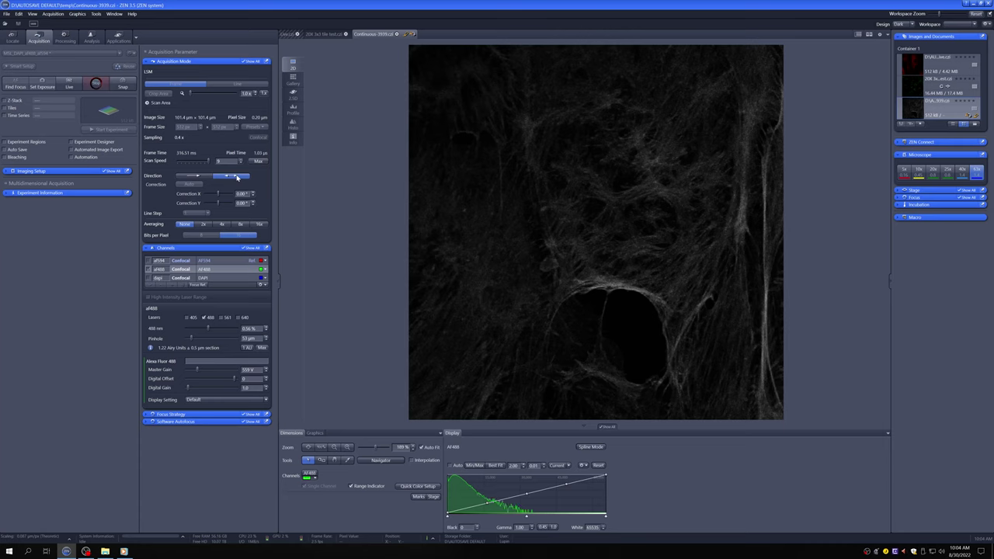
{"action": "left_click", "coordinate": [187, 177]}
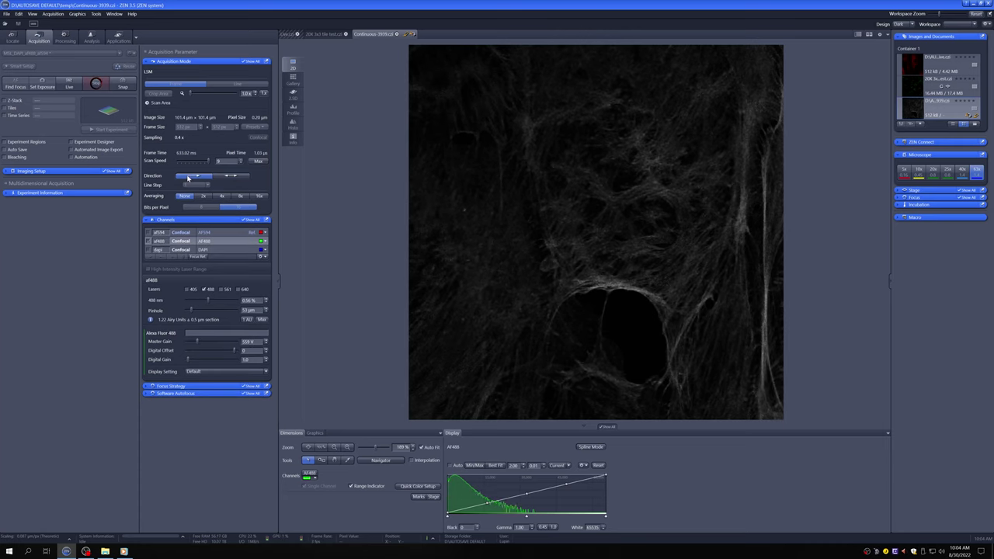
{"action": "left_click", "coordinate": [234, 177]}
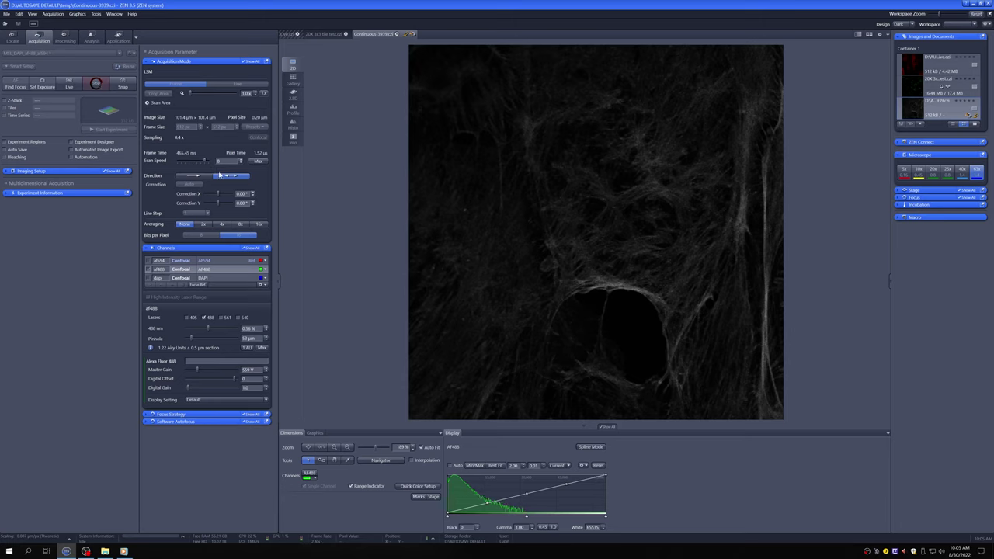
Step: Try scan speed and direction changes, ending bidirectional at maximum speed with 1.02 µs pixels
{"action": "left_click", "coordinate": [242, 160]}
{"action": "left_click", "coordinate": [189, 175]}
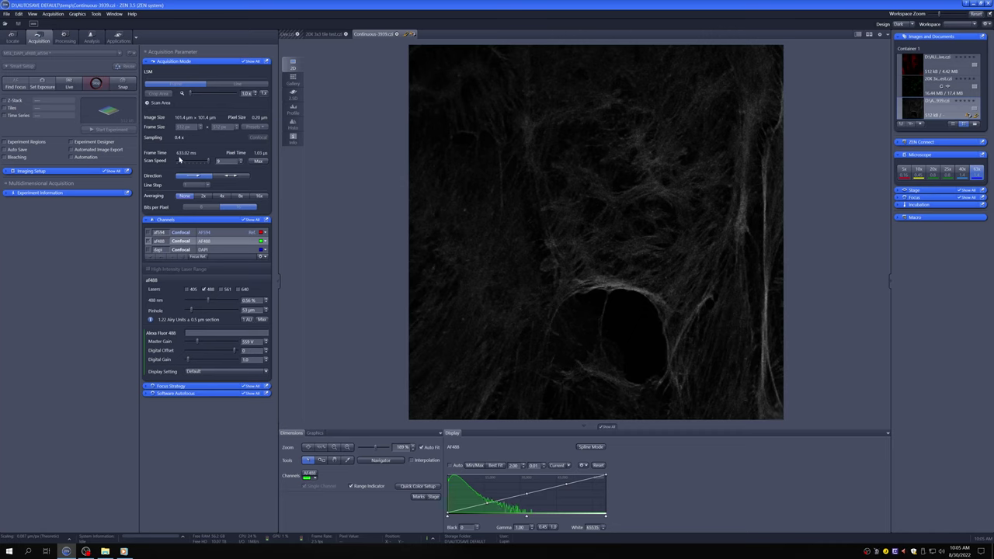
{"action": "left_click", "coordinate": [226, 177]}
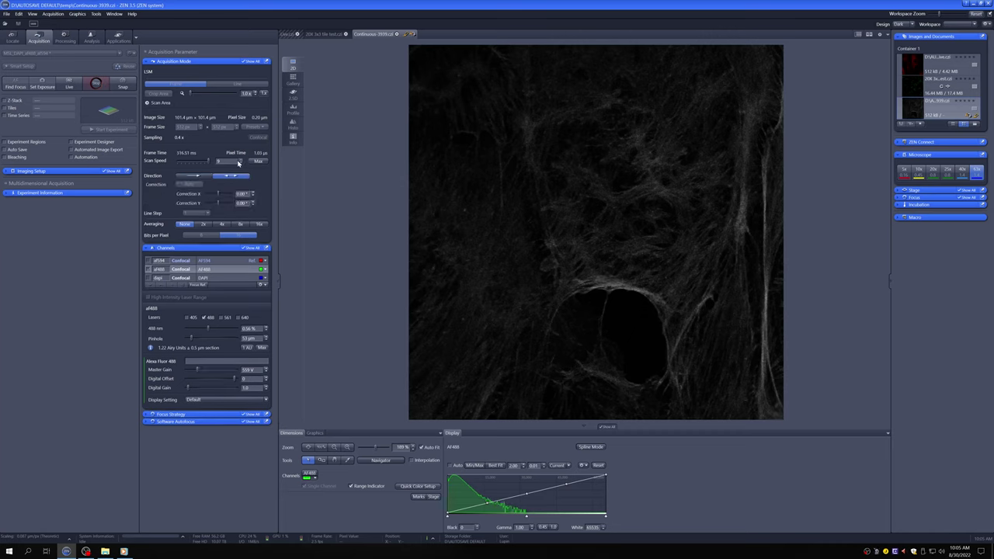
{"action": "left_click", "coordinate": [241, 164]}
{"action": "left_click", "coordinate": [257, 161]}
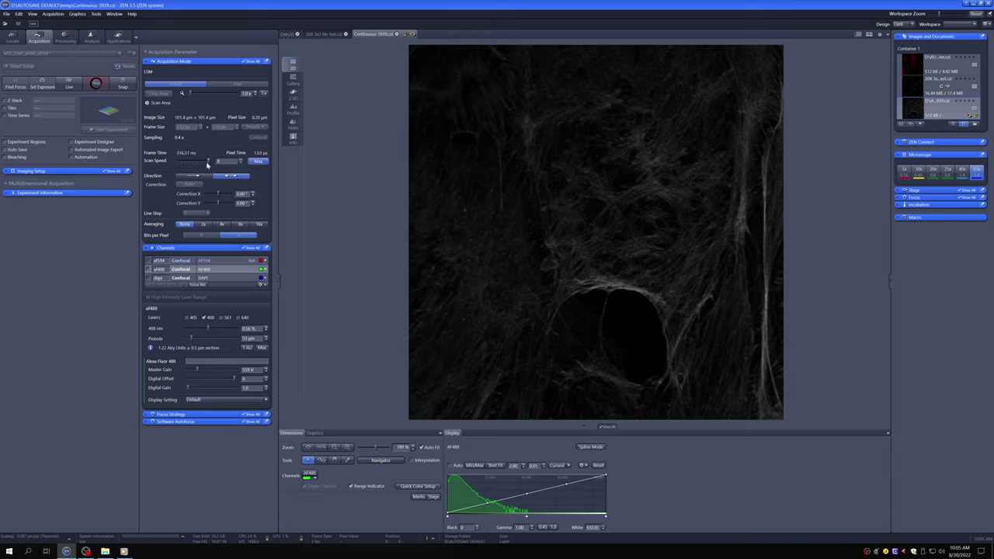